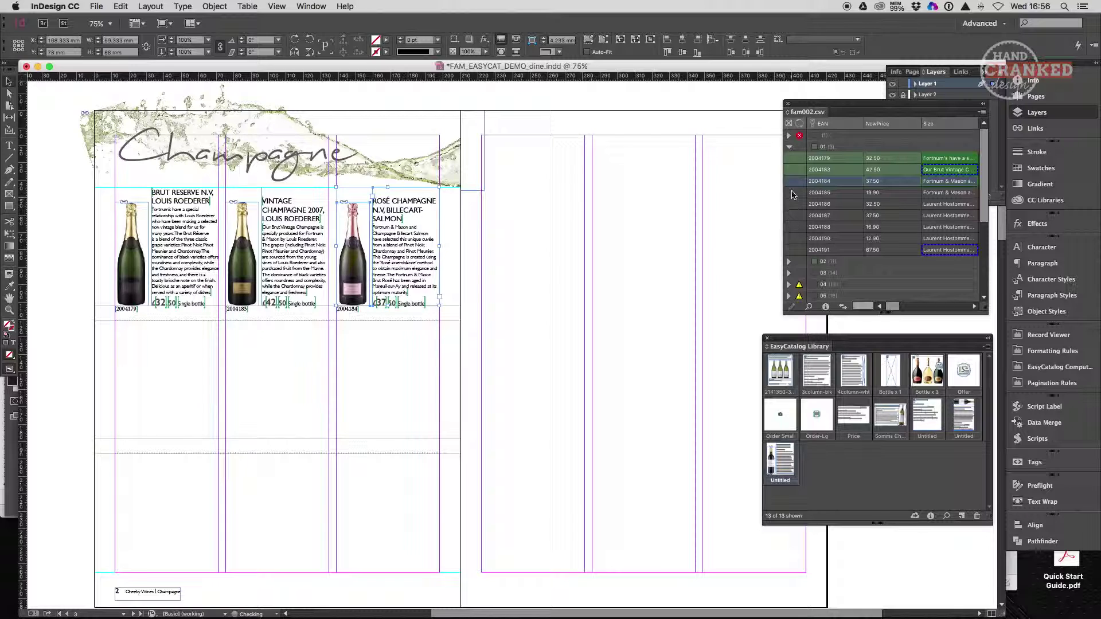
# - Fill the second row of the Champagne page with the bottle-and-text template for products 2004185, 2004186 and 2004187
pyautogui.moveTo(771, 459); pyautogui.dragTo(166, 386)
pyautogui.click(795, 207)
pyautogui.moveTo(768, 456); pyautogui.dragTo(281, 383)
pyautogui.click(803, 215)
pyautogui.moveTo(780, 470); pyautogui.dragTo(390, 386)
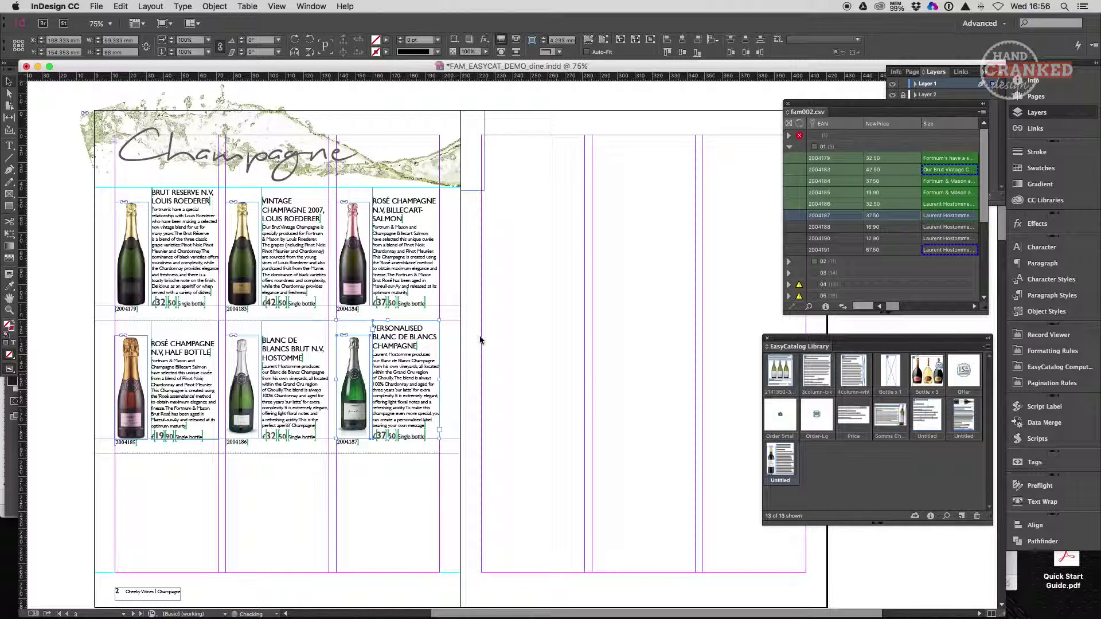
# - Fill the third row of the Champagne page with the same template for products 2004188, 2004190 and 2004191, and preview the page
pyautogui.click(795, 230)
pyautogui.moveTo(780, 447); pyautogui.dragTo(167, 512)
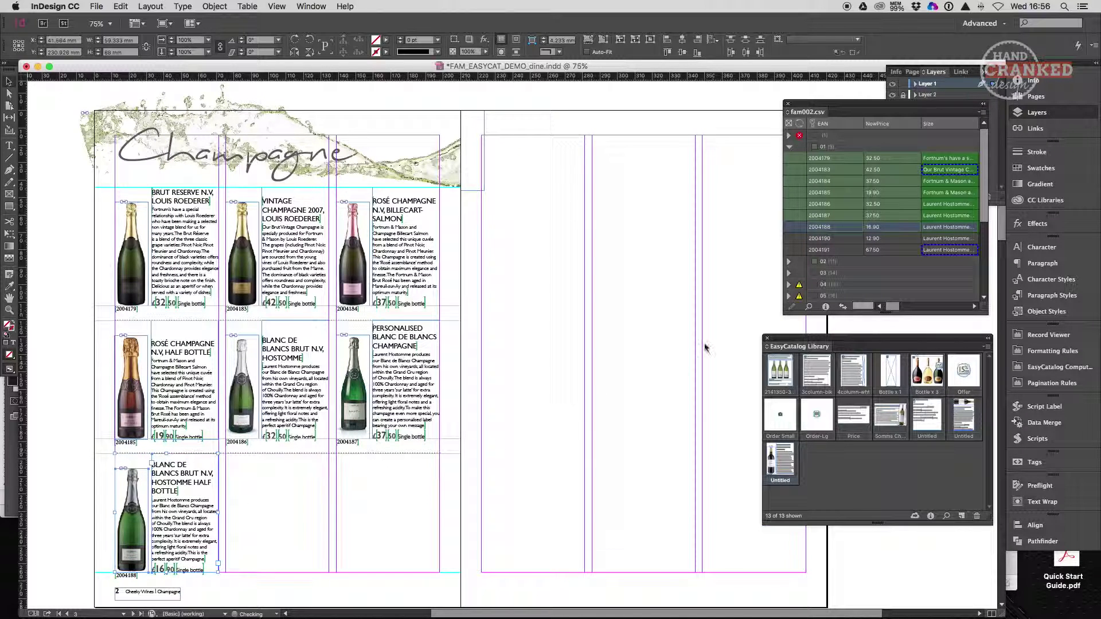
pyautogui.click(792, 242)
pyautogui.moveTo(778, 463); pyautogui.dragTo(282, 519)
pyautogui.click(802, 251)
pyautogui.moveTo(780, 463); pyautogui.dragTo(388, 517)
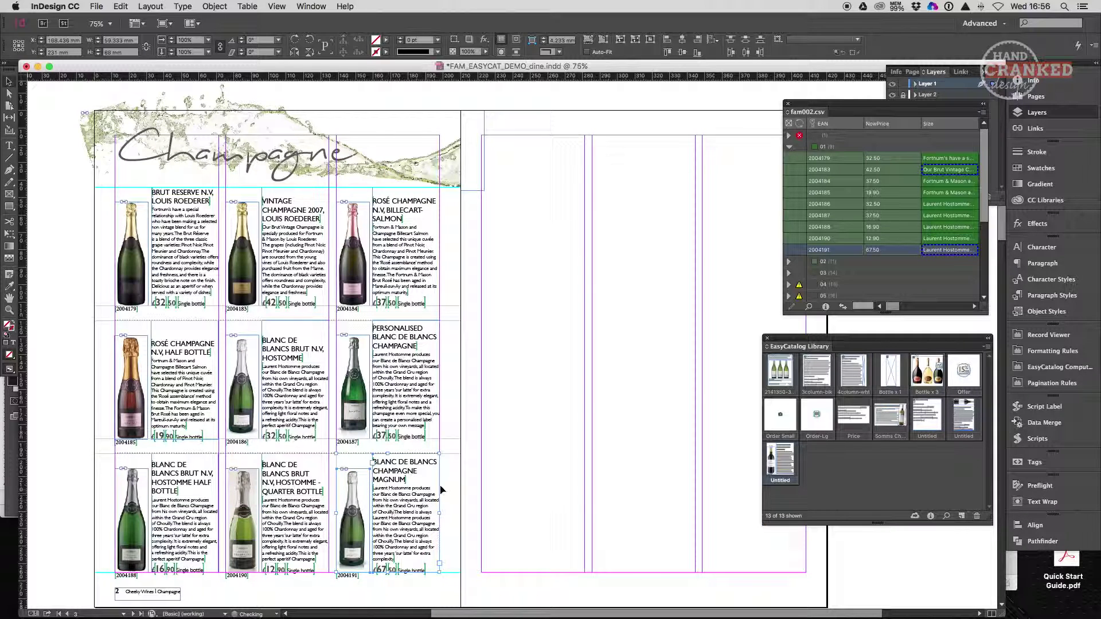
pyautogui.click(471, 478)
pyautogui.press('w')
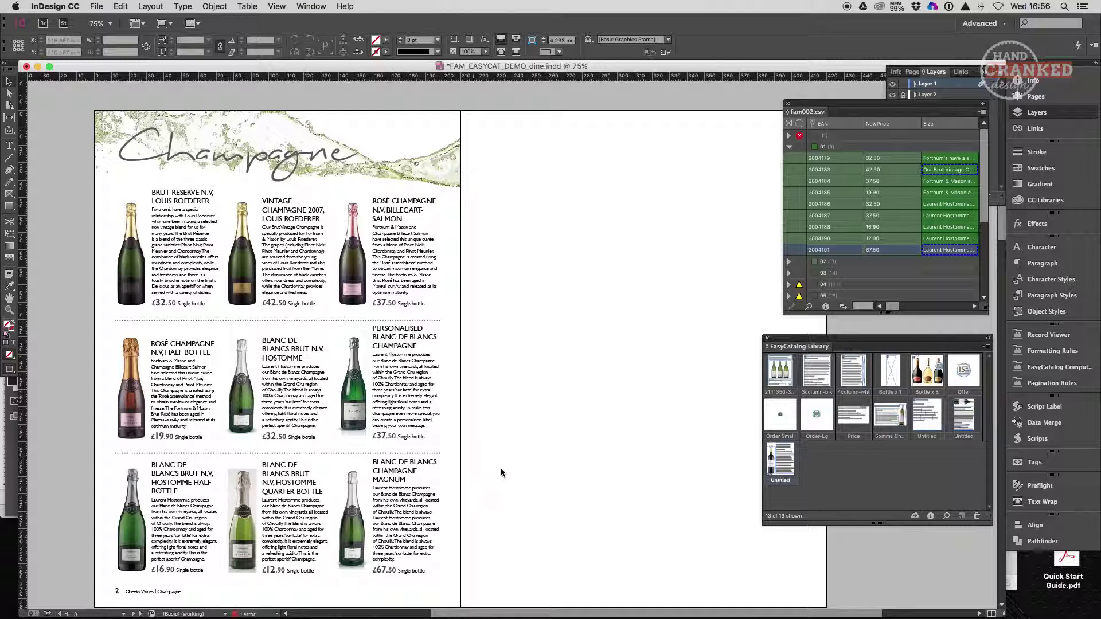
# - Move the Cheeky Bordeaux's picture onto the left page and place staggered 4column-wht text blocks for products 2004194, 2004196, 2004198 and 2004202
pyautogui.scroll(-1, 511, 466)
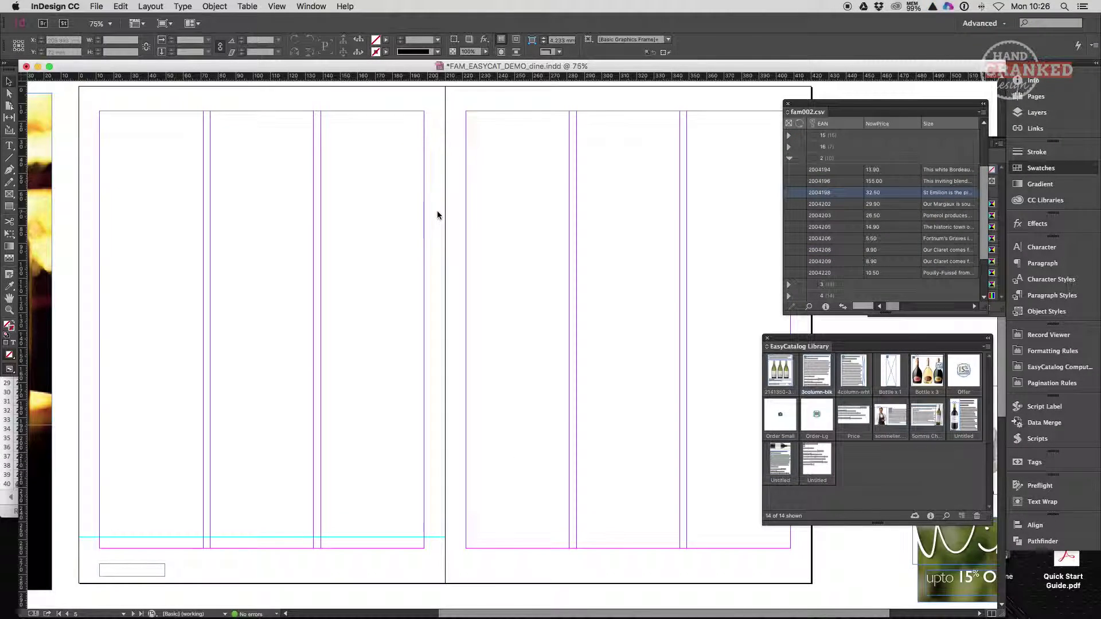
pyautogui.moveTo(40, 261); pyautogui.dragTo(435, 250)
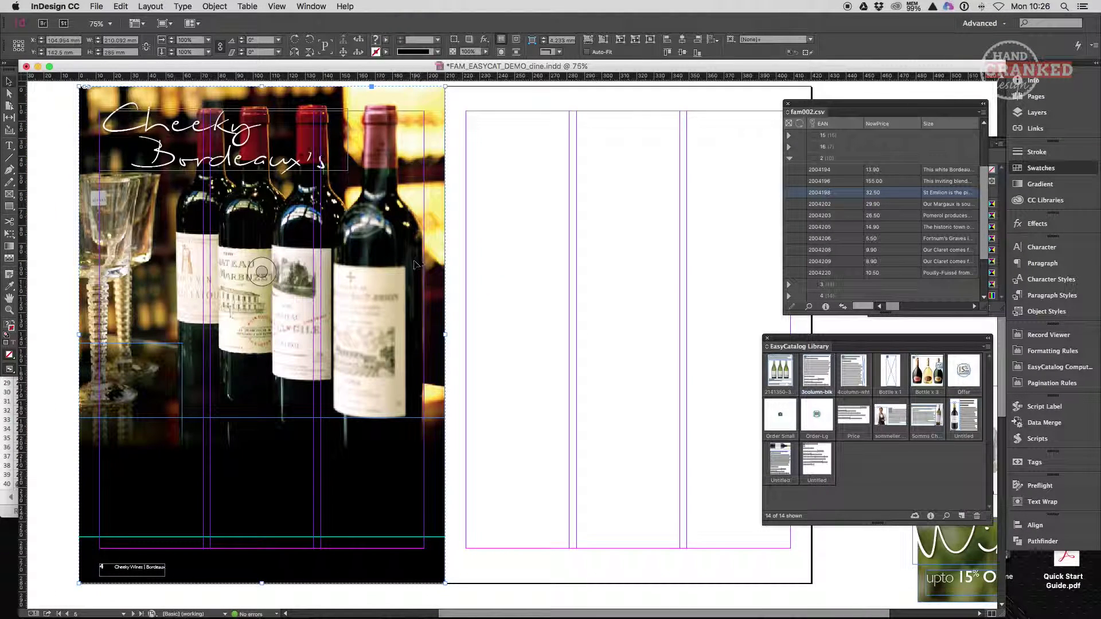
pyautogui.moveTo(855, 377); pyautogui.dragTo(142, 407)
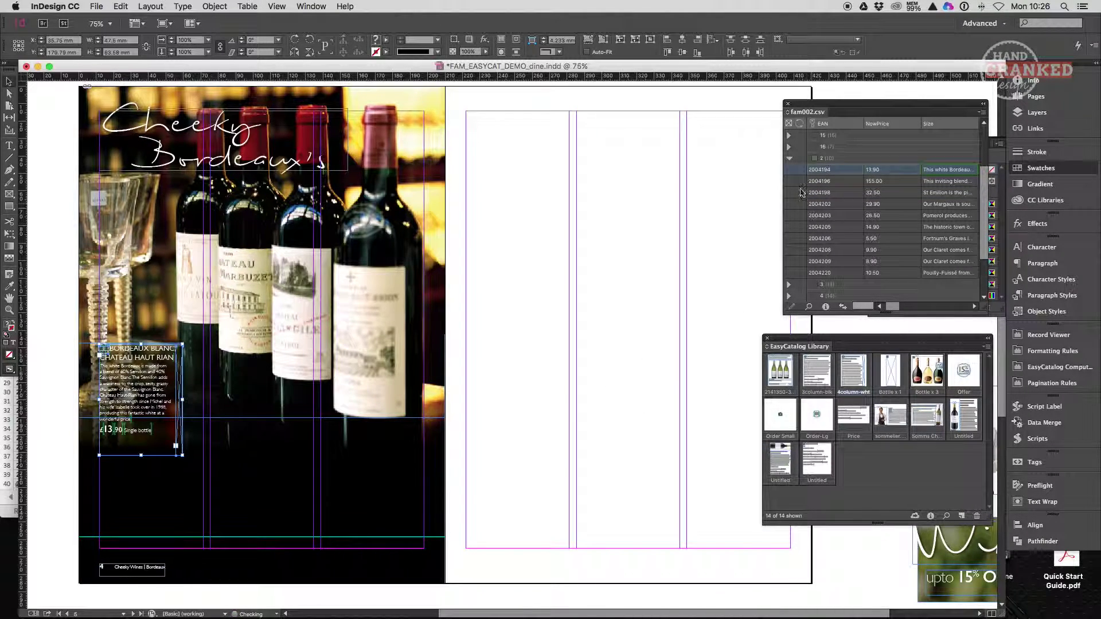
pyautogui.moveTo(851, 377); pyautogui.dragTo(224, 434)
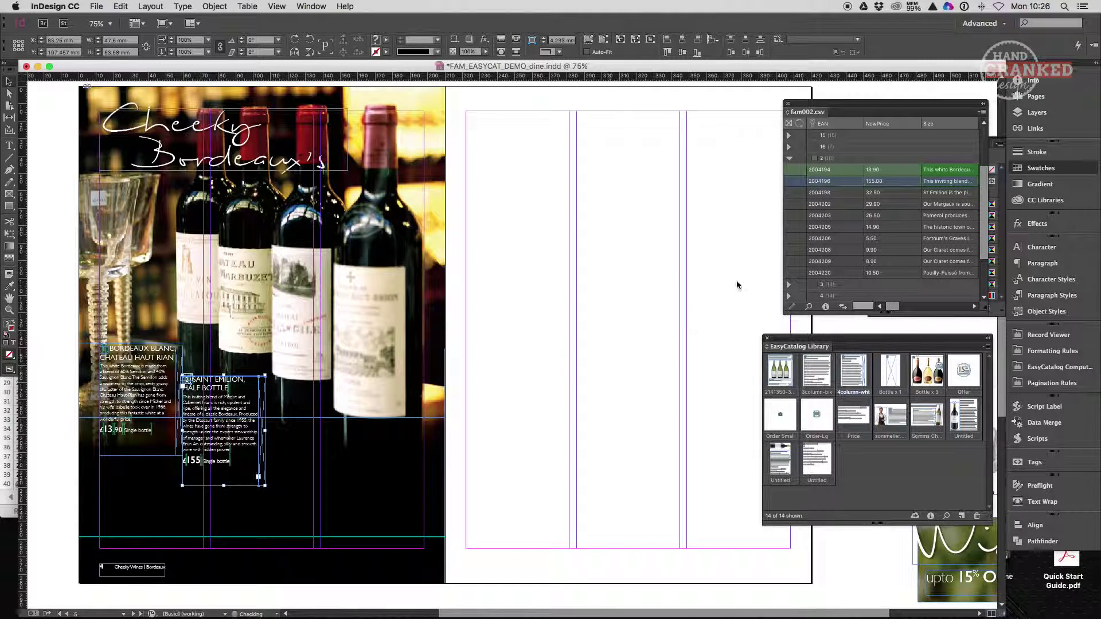
pyautogui.moveTo(852, 378); pyautogui.dragTo(308, 468)
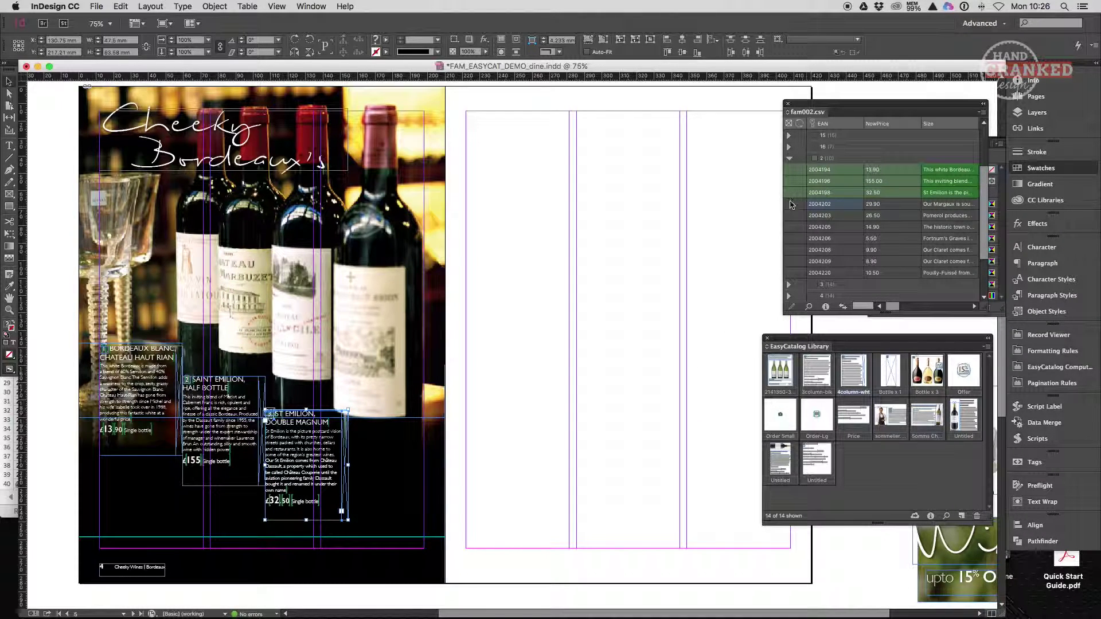
pyautogui.moveTo(856, 368); pyautogui.dragTo(393, 488)
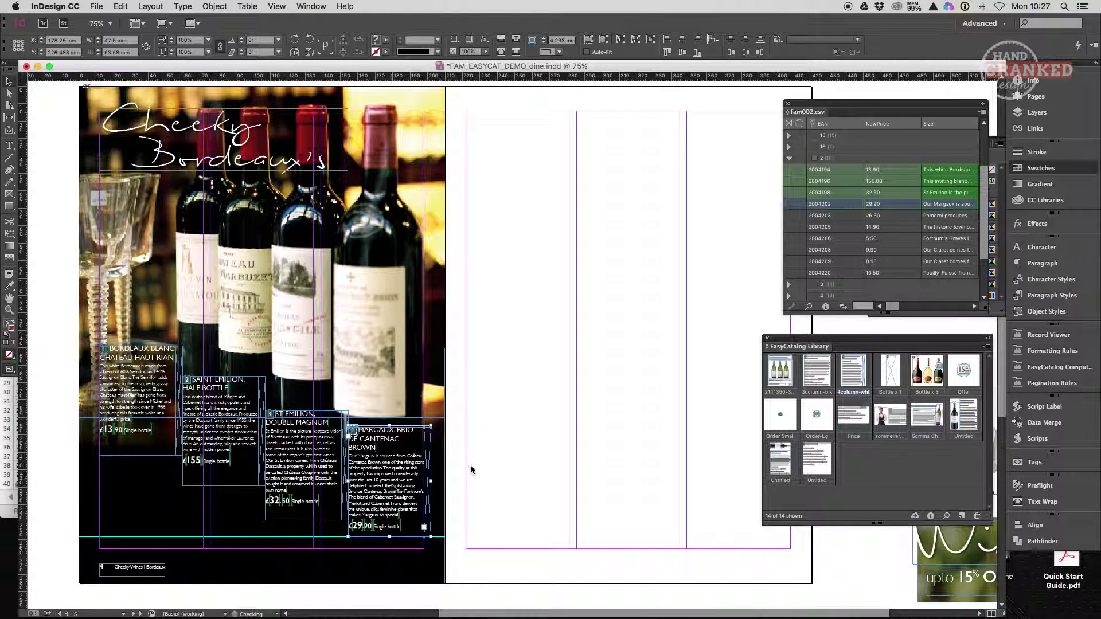
pyautogui.click(497, 464)
# - Place an Order-Lg number badge on each of the four large bottles for products 2004194, 2004196, 2004198 and 2004202
pyautogui.click(795, 171)
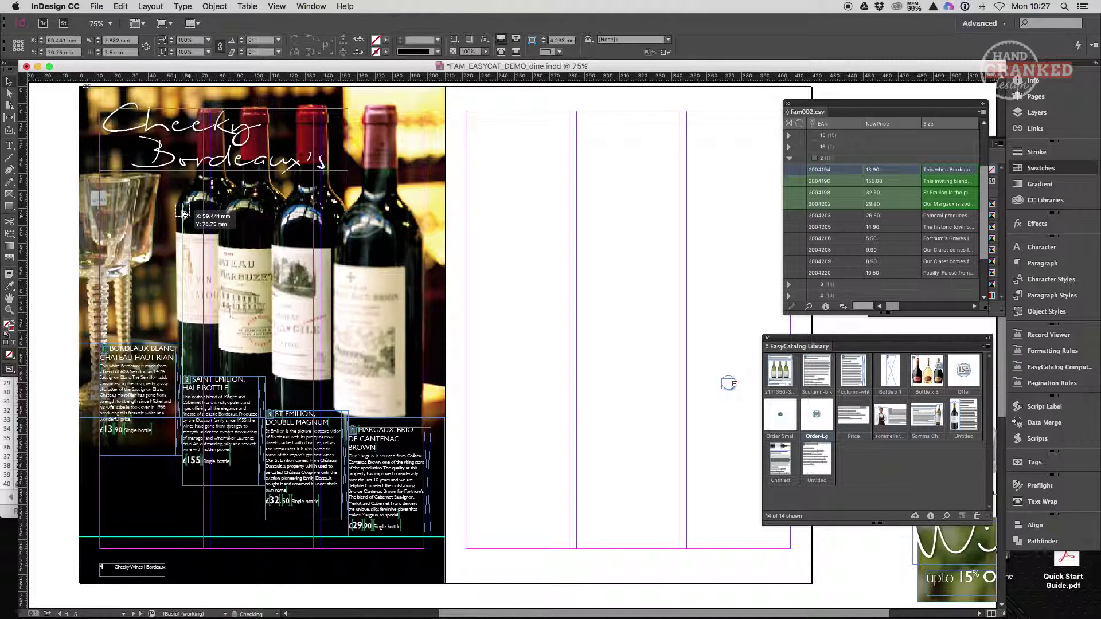
pyautogui.click(797, 182)
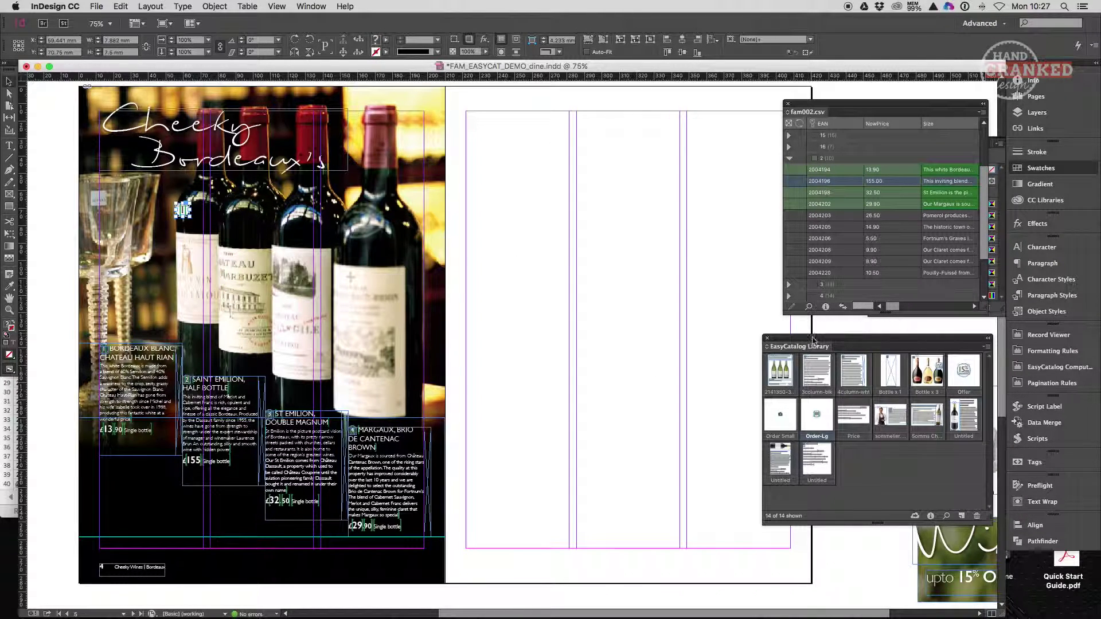
pyautogui.moveTo(824, 413); pyautogui.dragTo(227, 223)
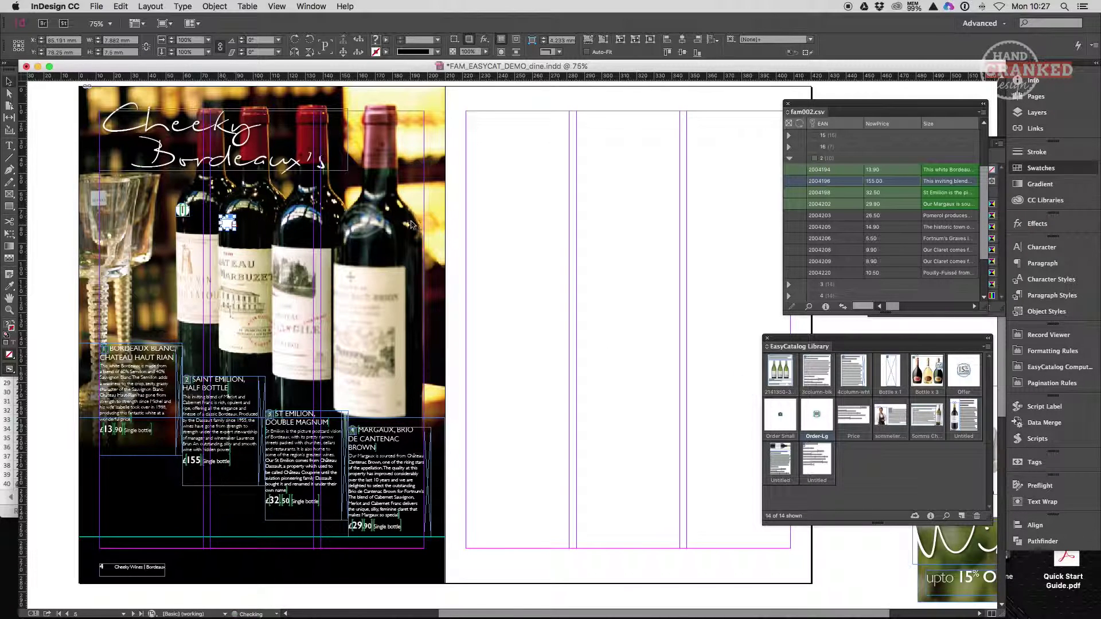
pyautogui.click(797, 194)
pyautogui.moveTo(819, 407); pyautogui.dragTo(624, 356)
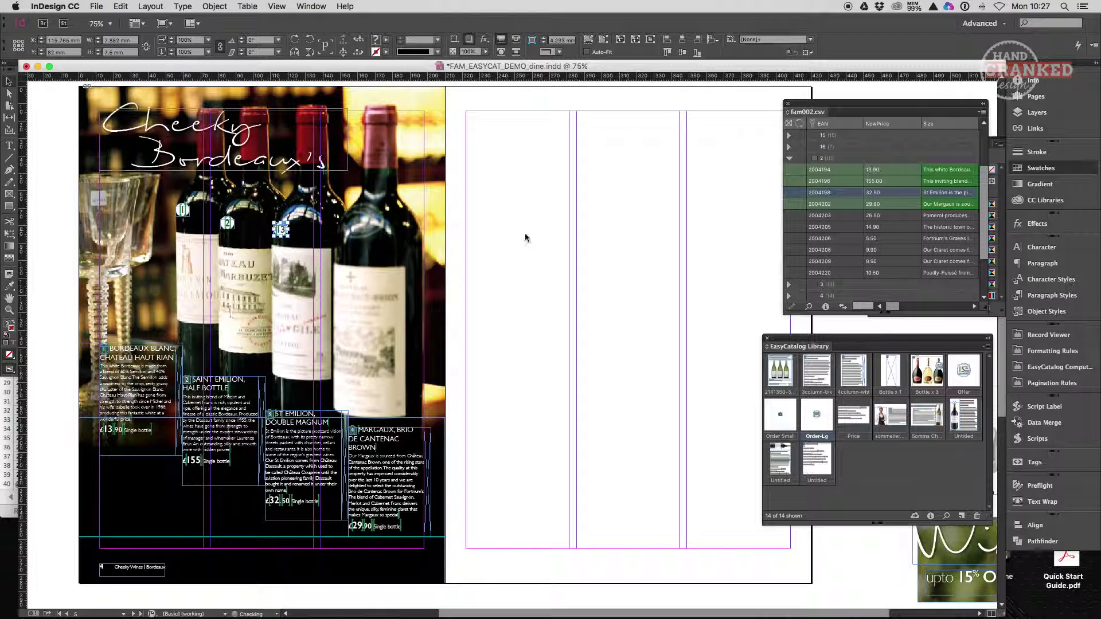
pyautogui.click(797, 204)
pyautogui.moveTo(817, 413)
pyautogui.mouseDown()
pyautogui.moveTo(438, 266)
pyautogui.moveTo(346, 244)
pyautogui.mouseUp()
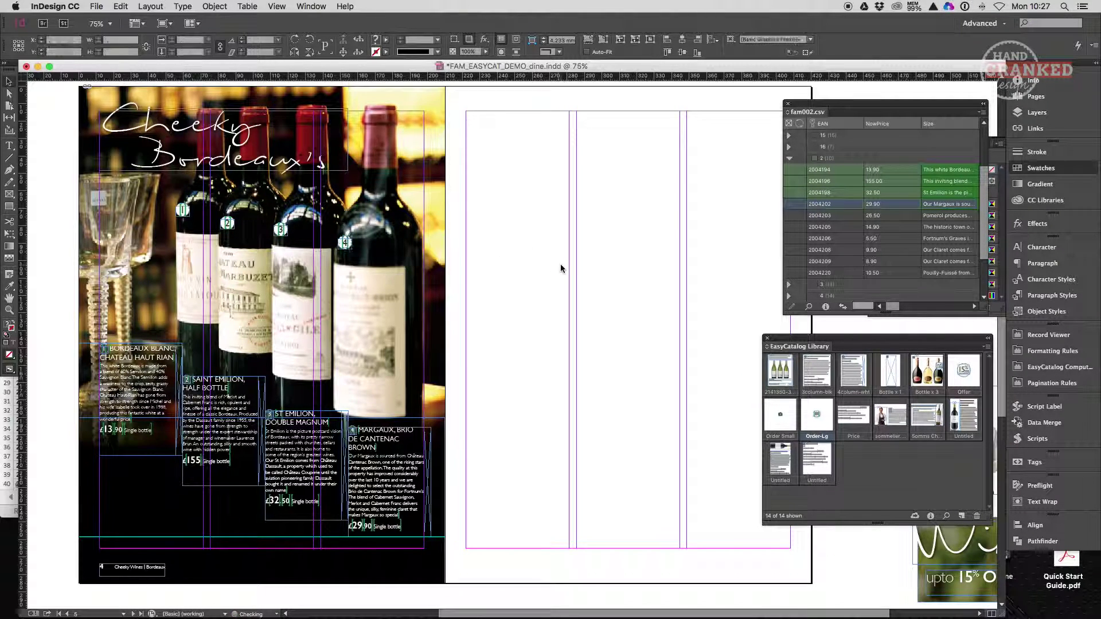
# - Place Bottle x 1 images of products 2004203, 2004205 and 2004206 side by side atop the right page's first column
pyautogui.hscroll(2, 570, 264)
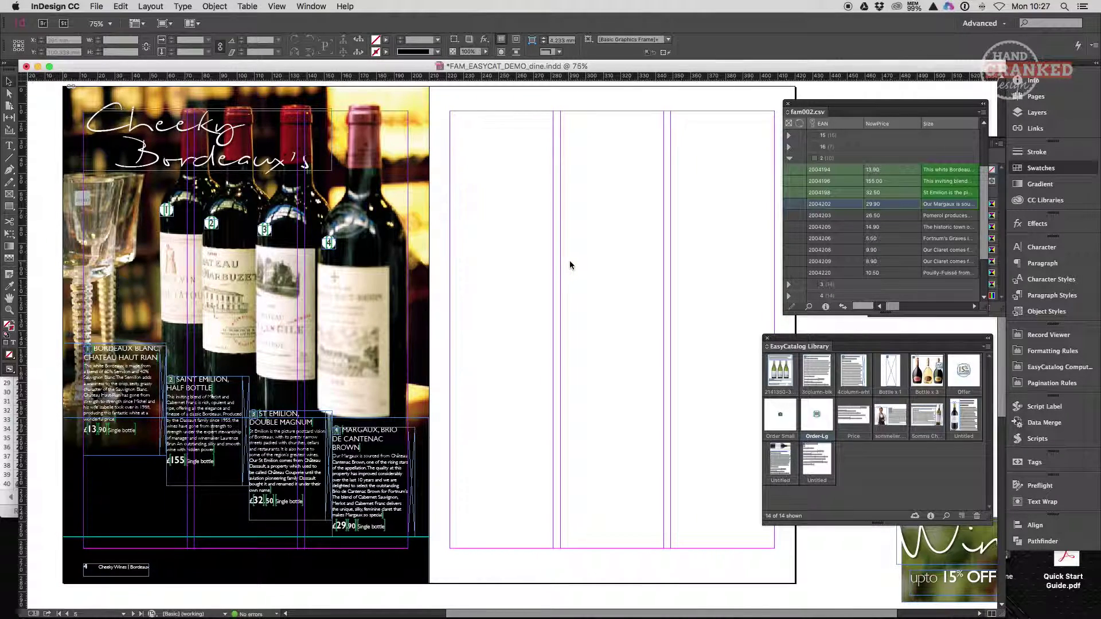
pyautogui.click(797, 218)
pyautogui.moveTo(895, 380); pyautogui.dragTo(461, 169)
pyautogui.click(801, 229)
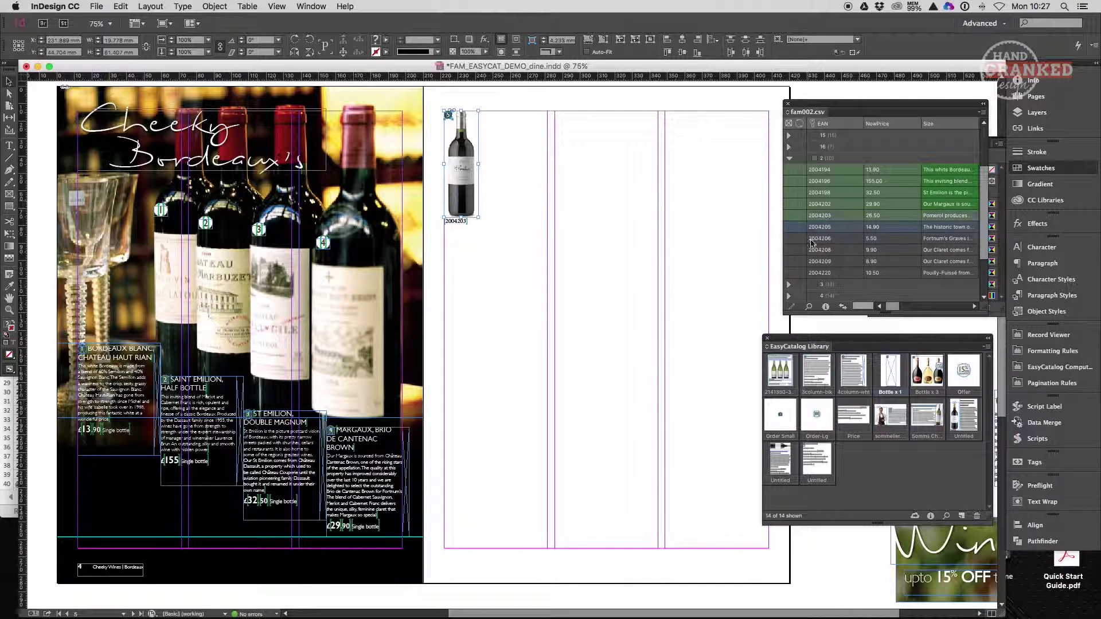
pyautogui.moveTo(892, 371); pyautogui.dragTo(498, 167)
pyautogui.click(842, 307)
pyautogui.moveTo(893, 383); pyautogui.dragTo(531, 167)
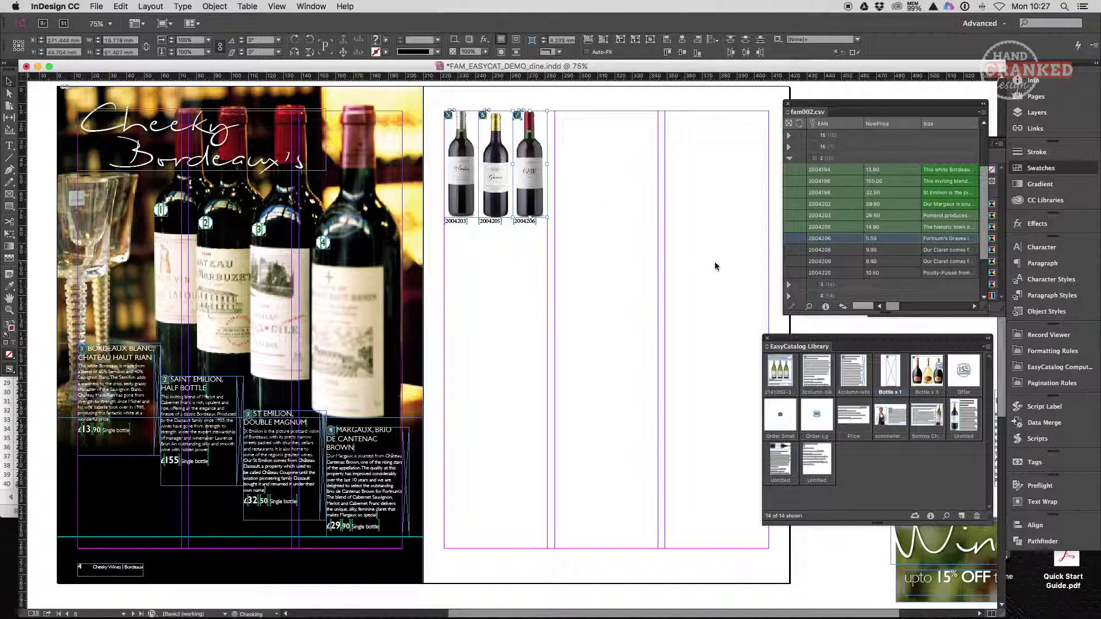
# - Stack 3column-blk descriptions of products 2004203, 2004205 and 2004206 beneath the three bottles in the right page's first column
pyautogui.click(800, 218)
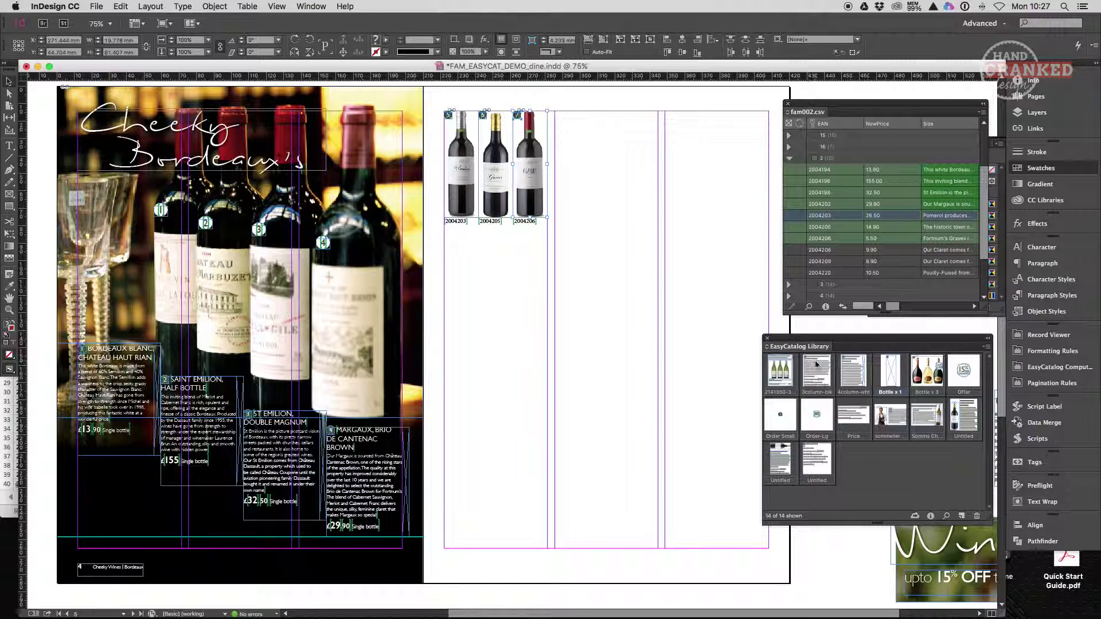
pyautogui.moveTo(818, 373); pyautogui.dragTo(498, 292)
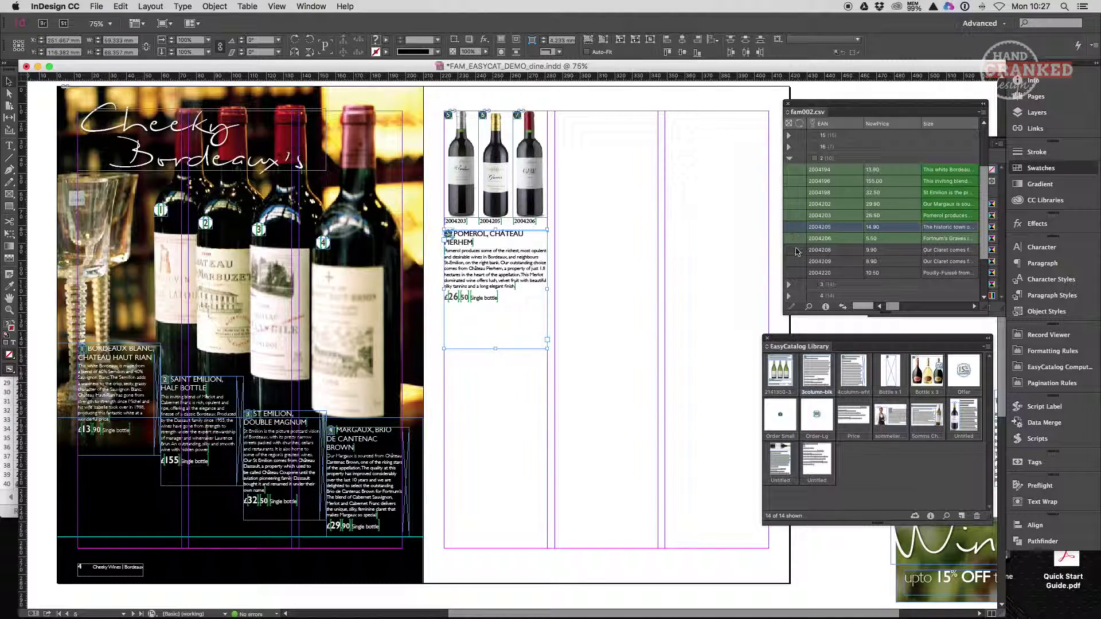
pyautogui.moveTo(817, 377); pyautogui.dragTo(498, 371)
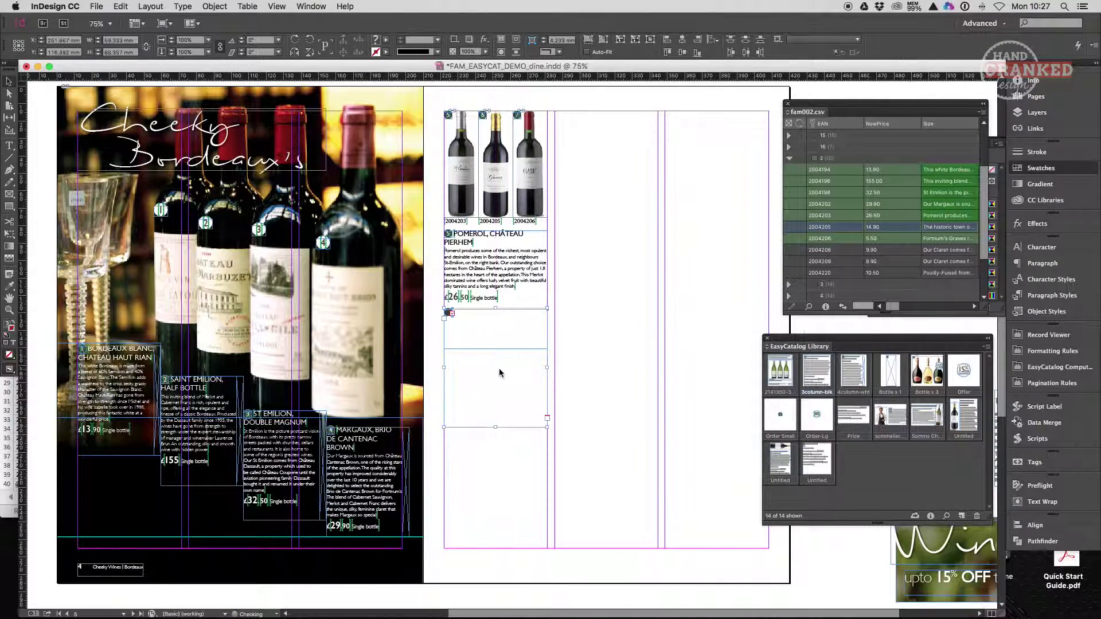
pyautogui.moveTo(811, 372); pyautogui.dragTo(499, 452)
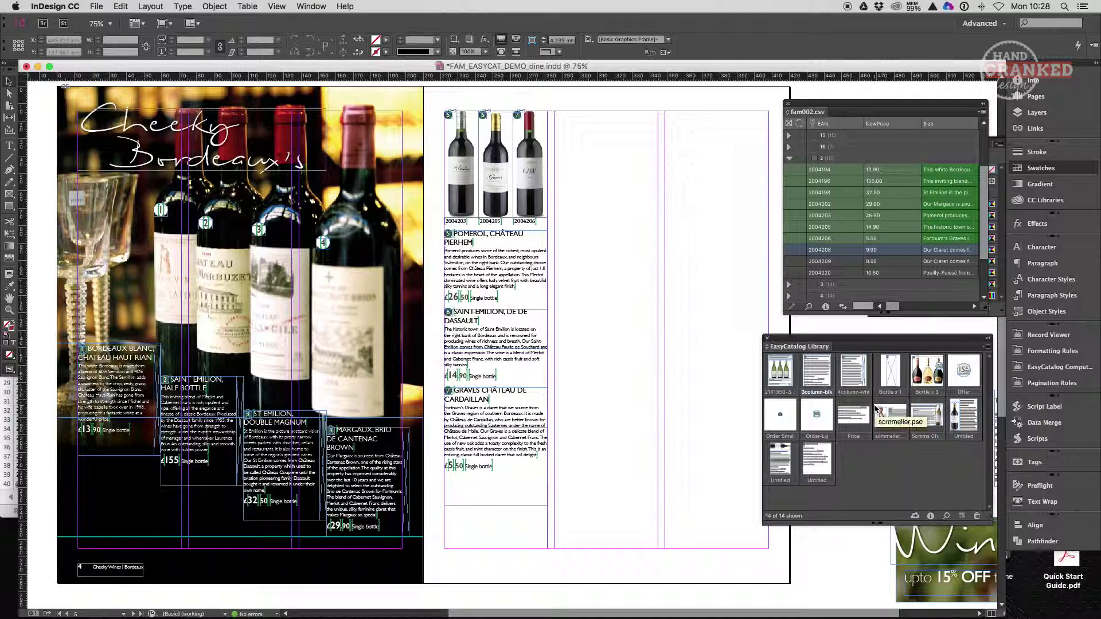
# - Place the bottle-and-text template for products 2004208 and 2004209 in the lower part of the right page's second and third columns
pyautogui.moveTo(964, 417); pyautogui.dragTo(609, 417)
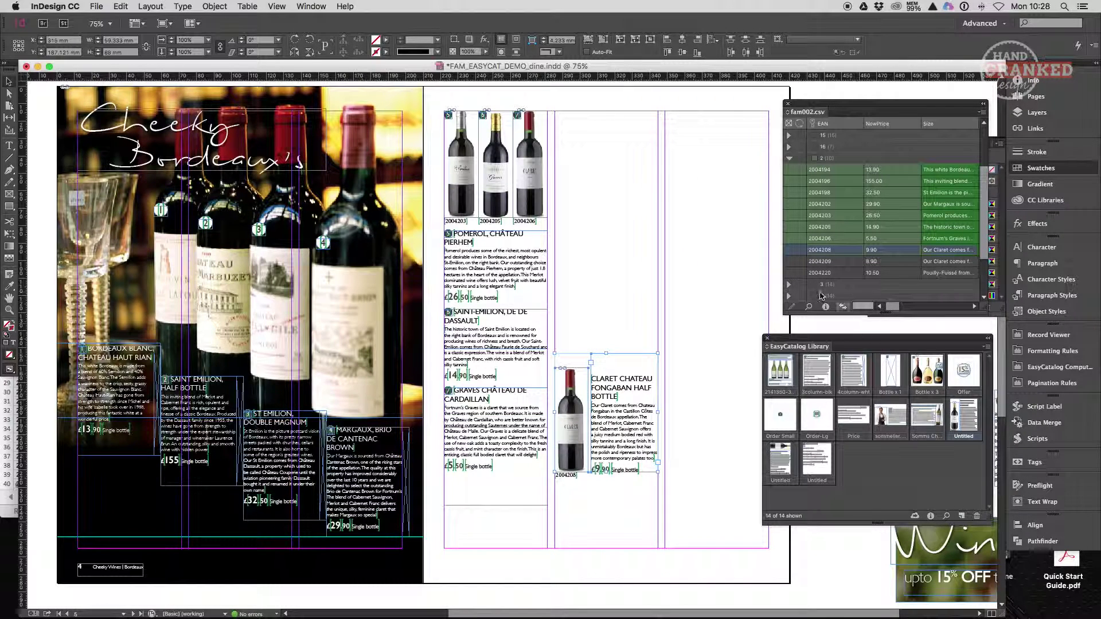
pyautogui.click(798, 262)
pyautogui.moveTo(963, 422); pyautogui.dragTo(719, 417)
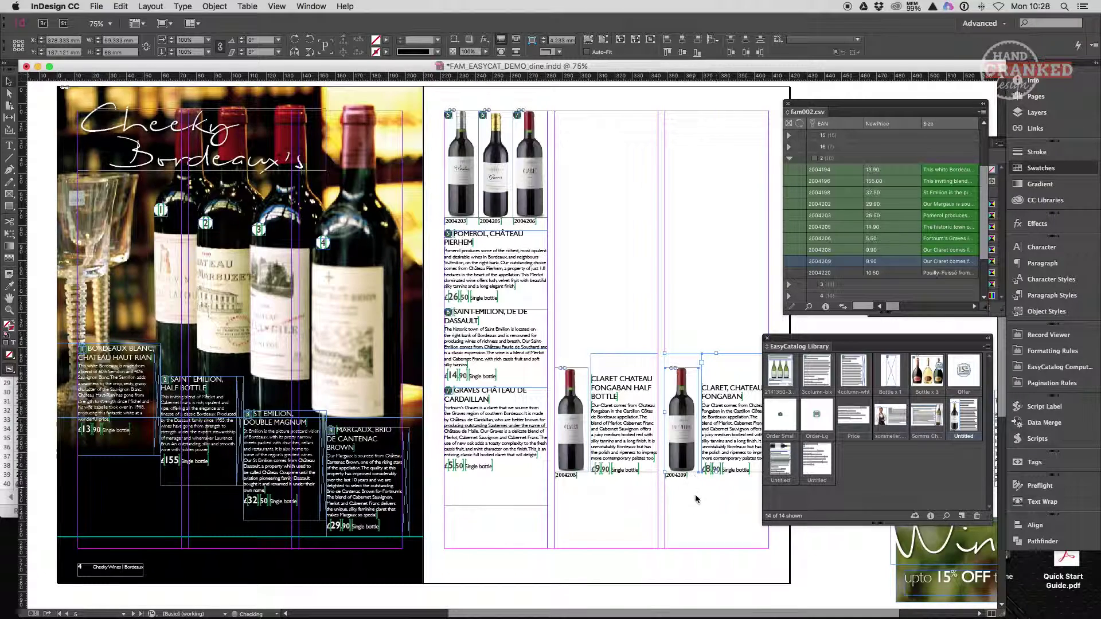
pyautogui.click(701, 504)
# - Place the Sommeliers Choice template for product 2004220 across the top of the right page's second and third columns
pyautogui.click(798, 273)
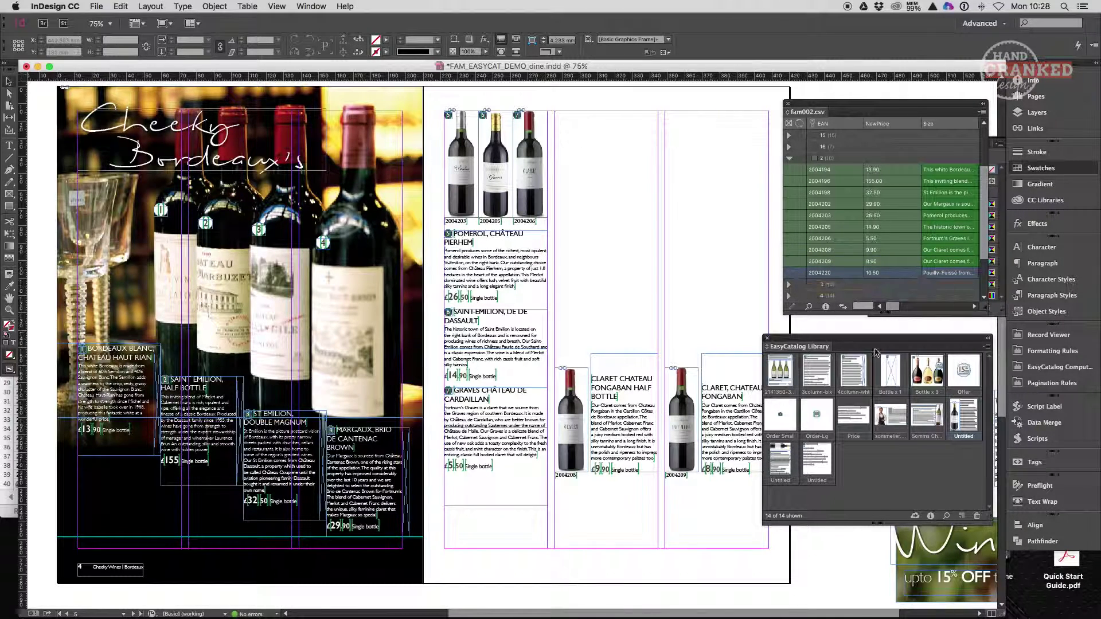
pyautogui.moveTo(922, 416); pyautogui.dragTo(667, 183)
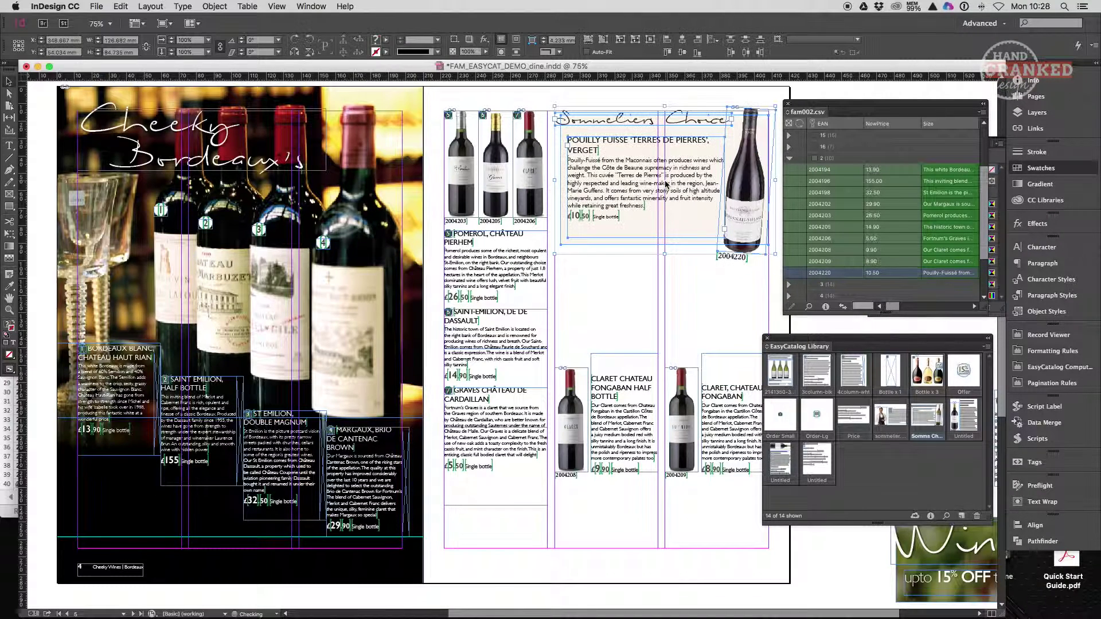
pyautogui.click(656, 279)
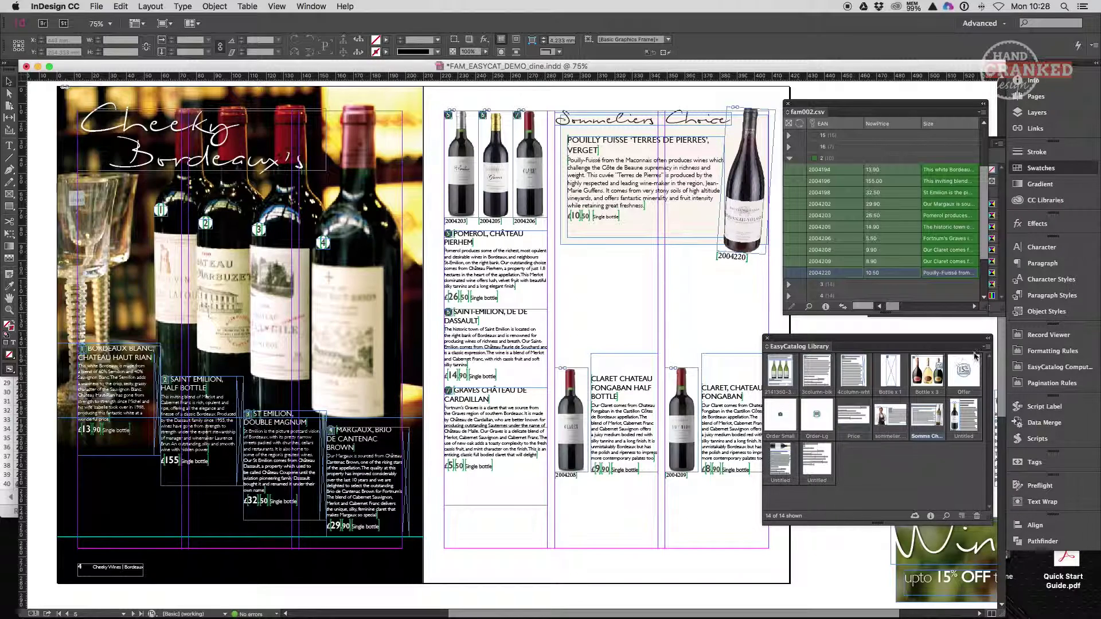
# - Place the sommelier photo and quote below the Sommeliers Choice text and extend the cream background frame down behind them
pyautogui.click(993, 341)
pyautogui.moveTo(688, 313); pyautogui.dragTo(602, 279)
pyautogui.click(851, 393)
pyautogui.click(663, 244)
pyautogui.moveTo(664, 244); pyautogui.dragTo(665, 352)
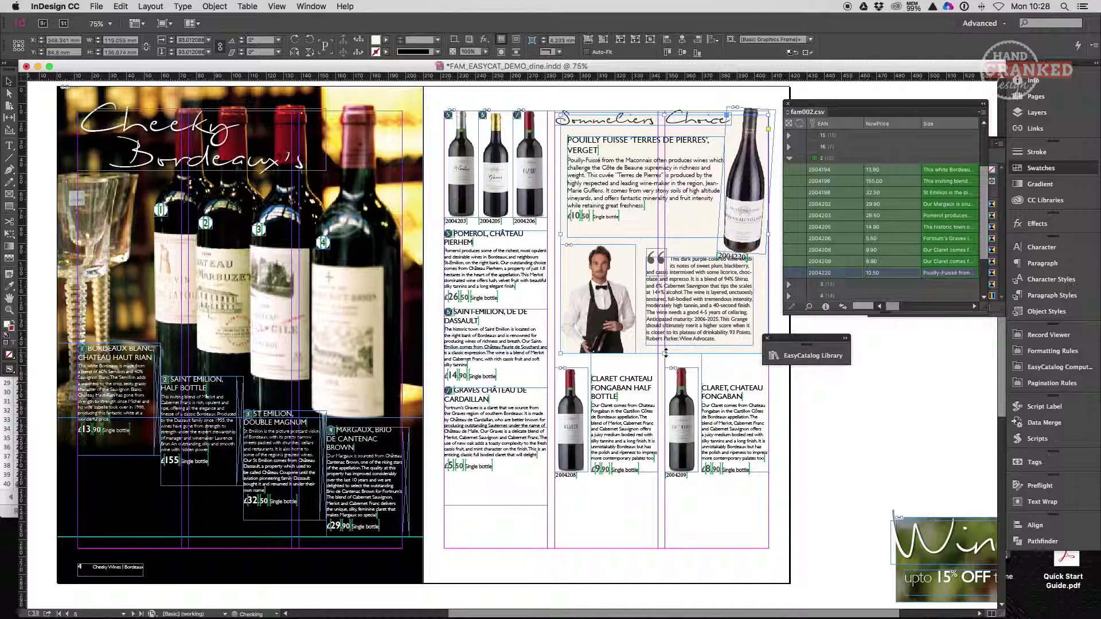
# - Move the Wine Cases offer banner from the pasteboard to the foot of the right page
pyautogui.moveTo(952, 559); pyautogui.dragTo(507, 533)
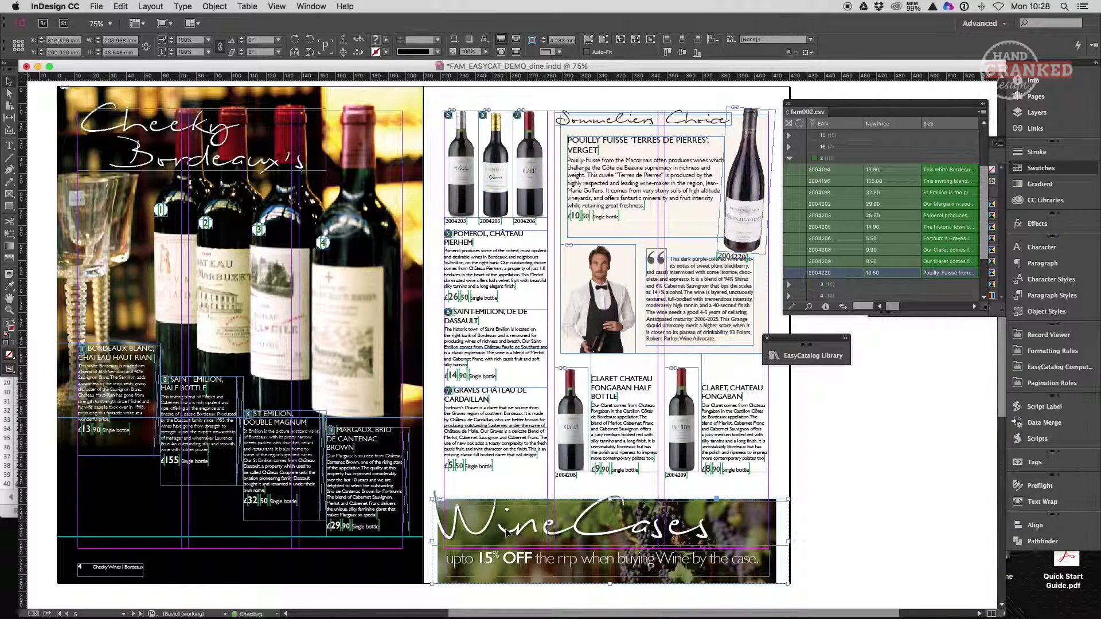
pyautogui.click(834, 421)
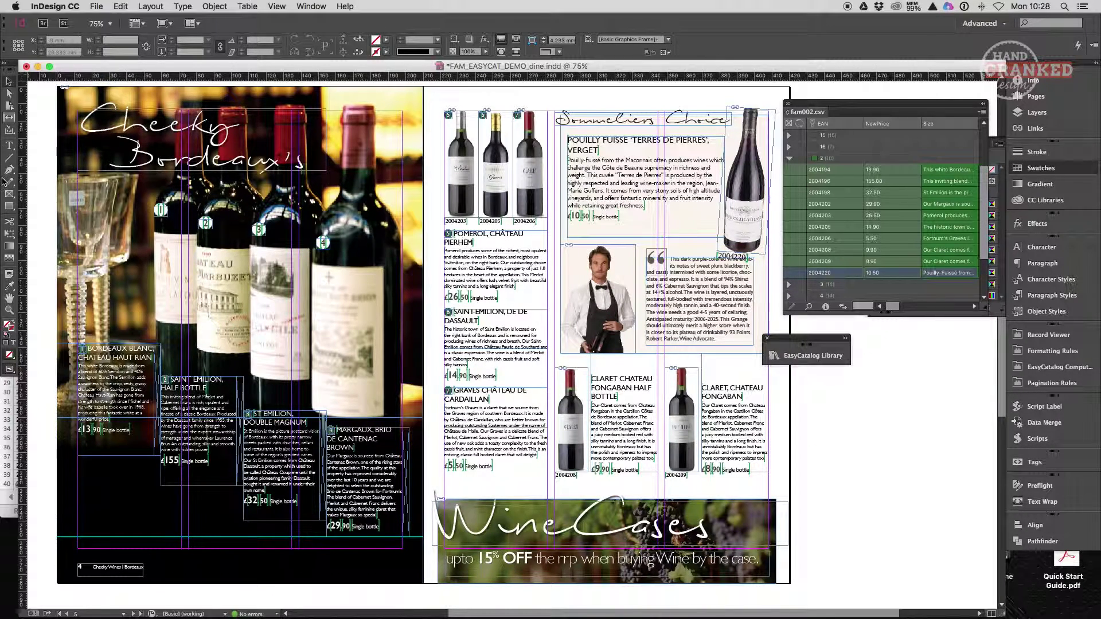
# - Draw a vertical line about 217 mm long between the right page's first and second columns and set its weight to 2 pt
pyautogui.click(10, 158)
pyautogui.moveTo(552, 110); pyautogui.dragTo(554, 491)
pyautogui.click(1037, 152)
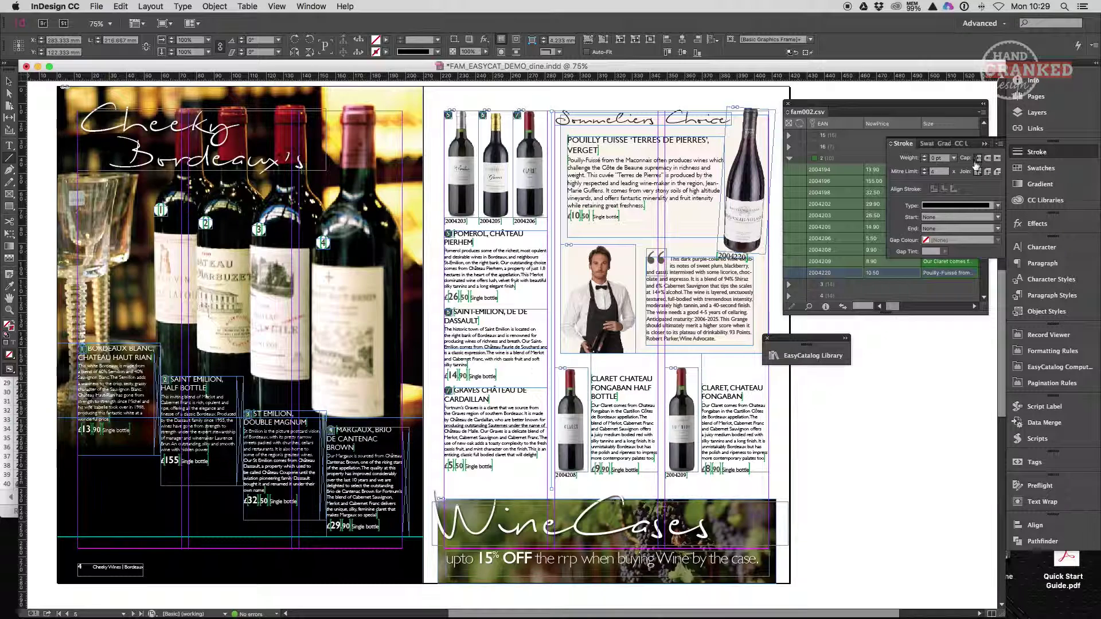
pyautogui.click(925, 156)
pyautogui.click(924, 155)
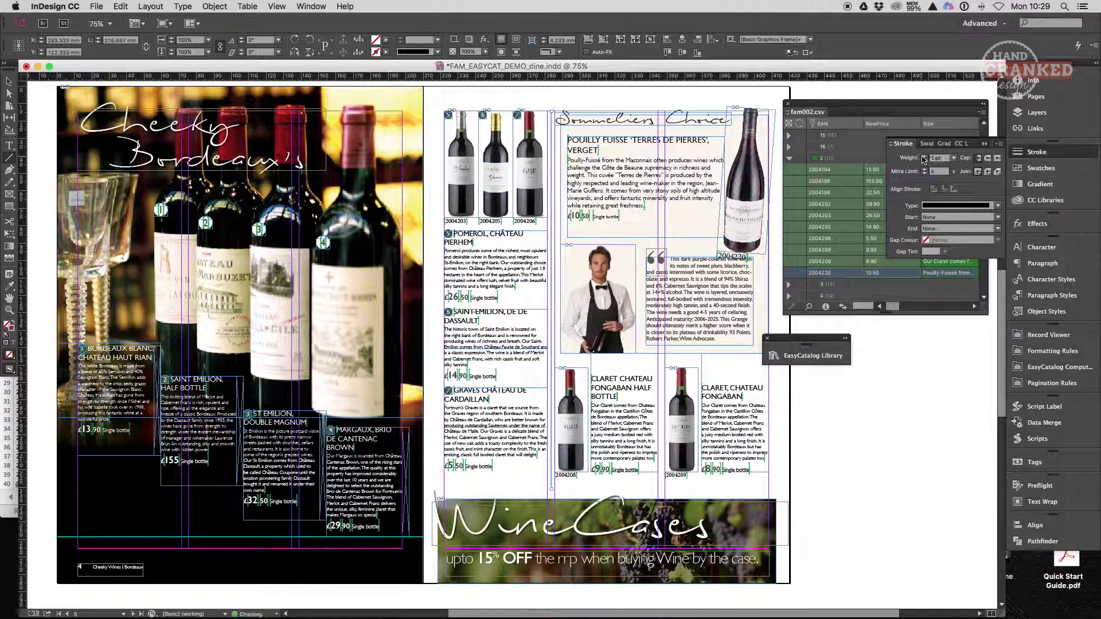
# - Give the vertical divider line a dotted stroke type and colour it with the R=95 G=90 B=81 swatch
pyautogui.click(999, 206)
pyautogui.click(987, 385)
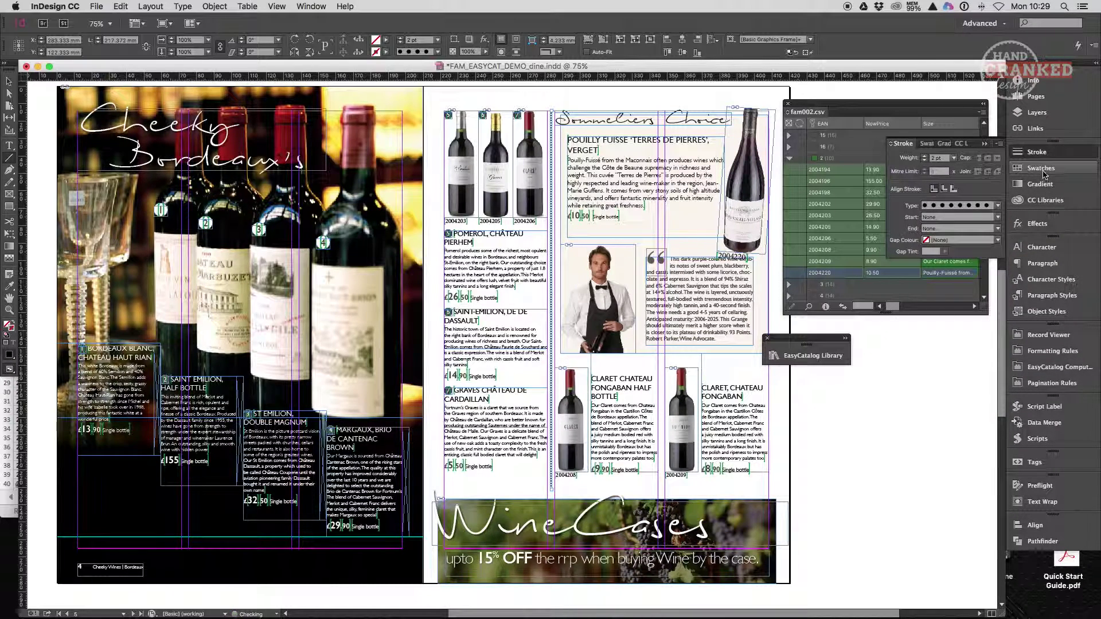
pyautogui.click(1043, 172)
pyautogui.click(924, 296)
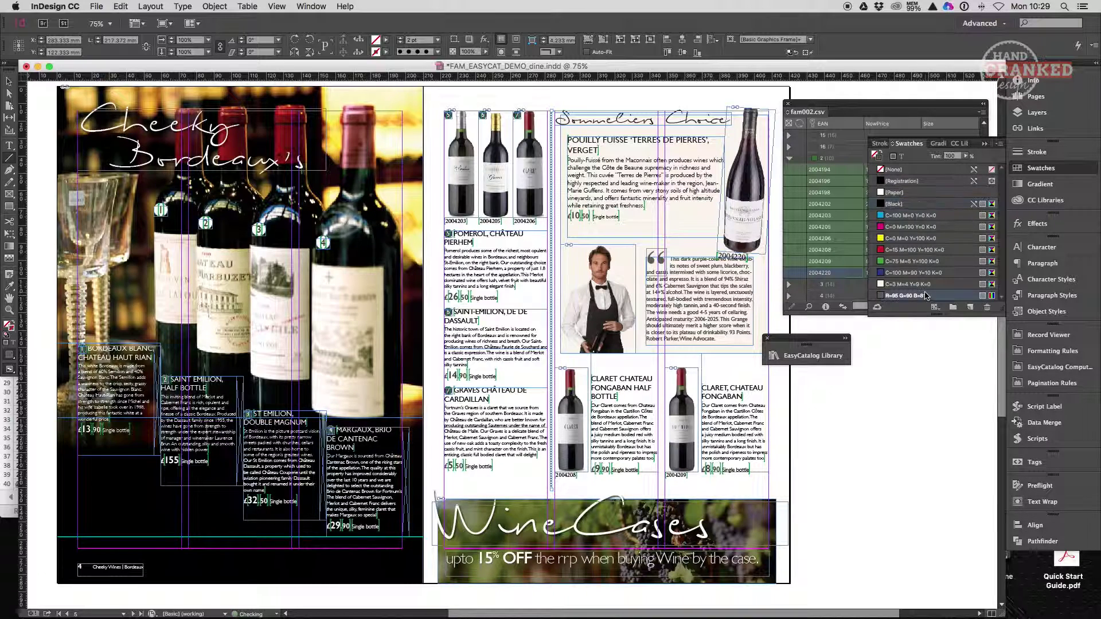
pyautogui.click(797, 397)
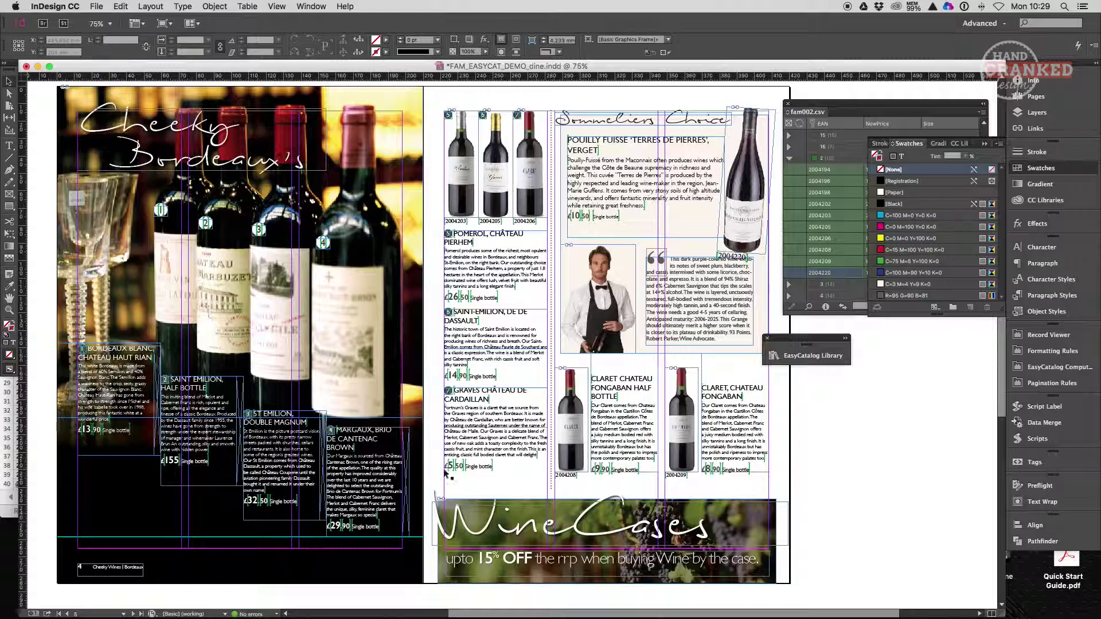
# - Move the Cheeky Bordeaux's heading from the head of the left page to the black area just above its footer
pyautogui.press('w')
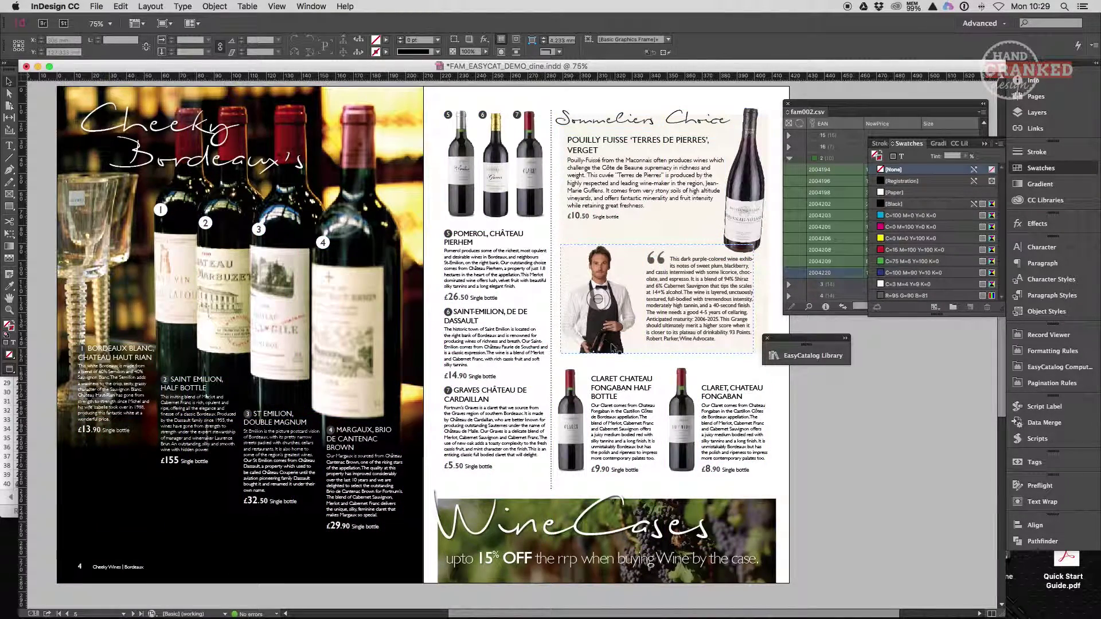
pyautogui.press('w')
pyautogui.click(211, 154)
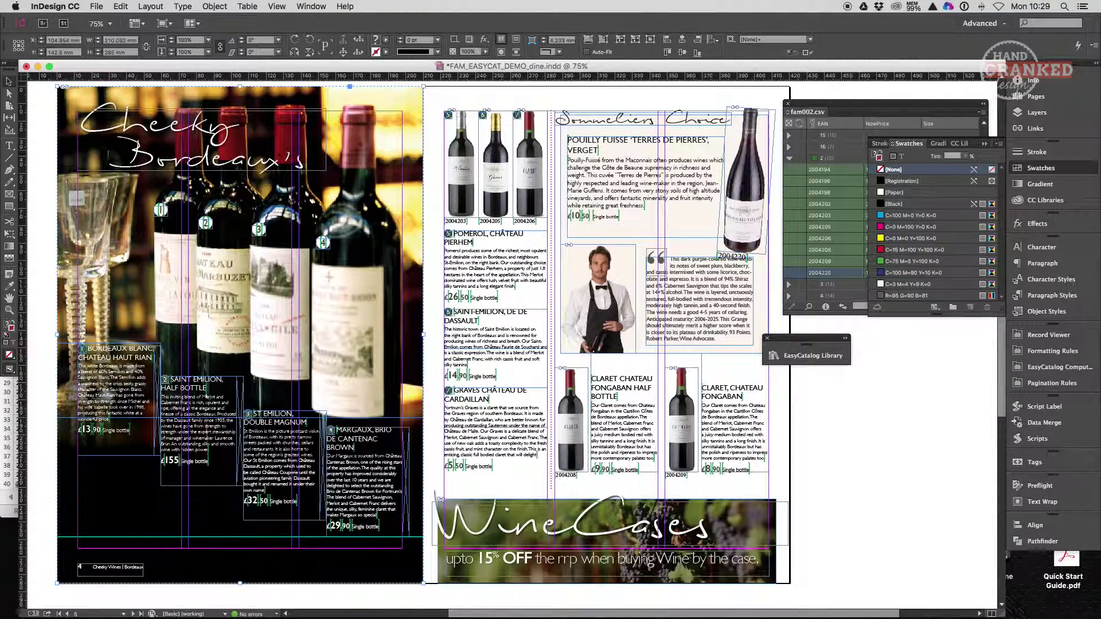
pyautogui.click(36, 133)
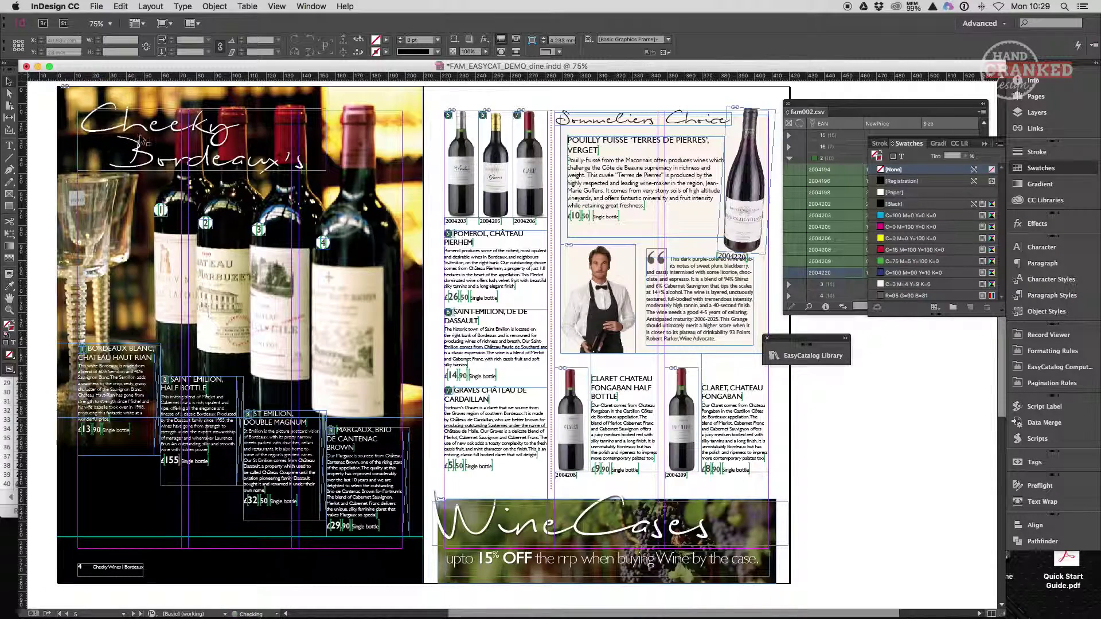
pyautogui.moveTo(150, 485); pyautogui.dragTo(153, 506)
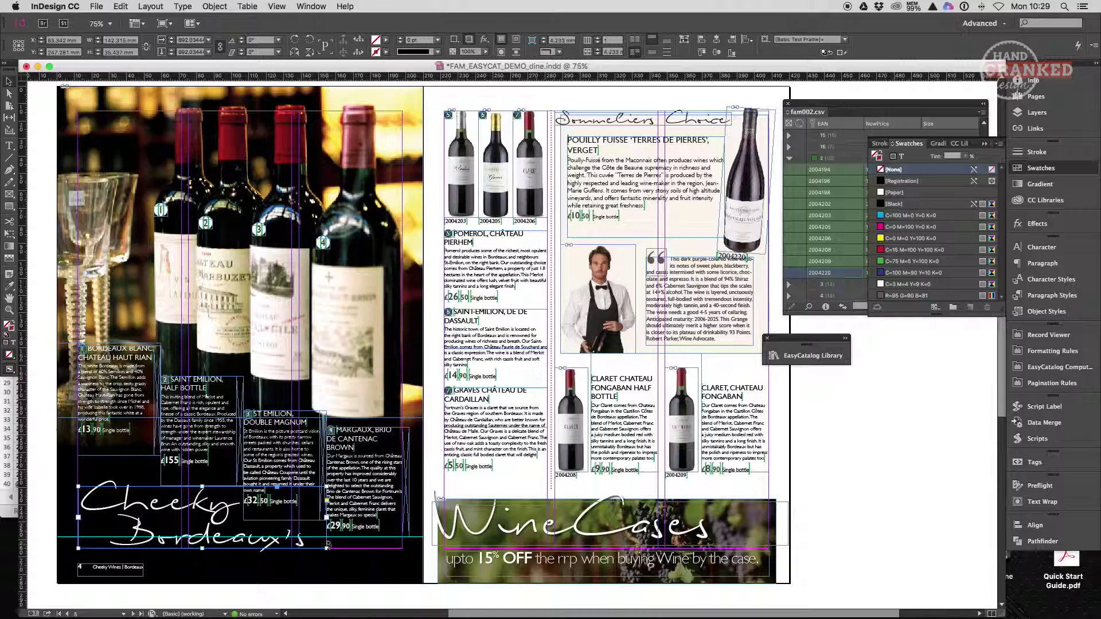
# - Scale the Cheeky Bordeaux's heading and its frame down slightly, and preview the whole spread without guides and frame edges
pyautogui.moveTo(327, 548); pyautogui.dragTo(297, 541)
pyautogui.click(888, 475)
pyautogui.press('w')
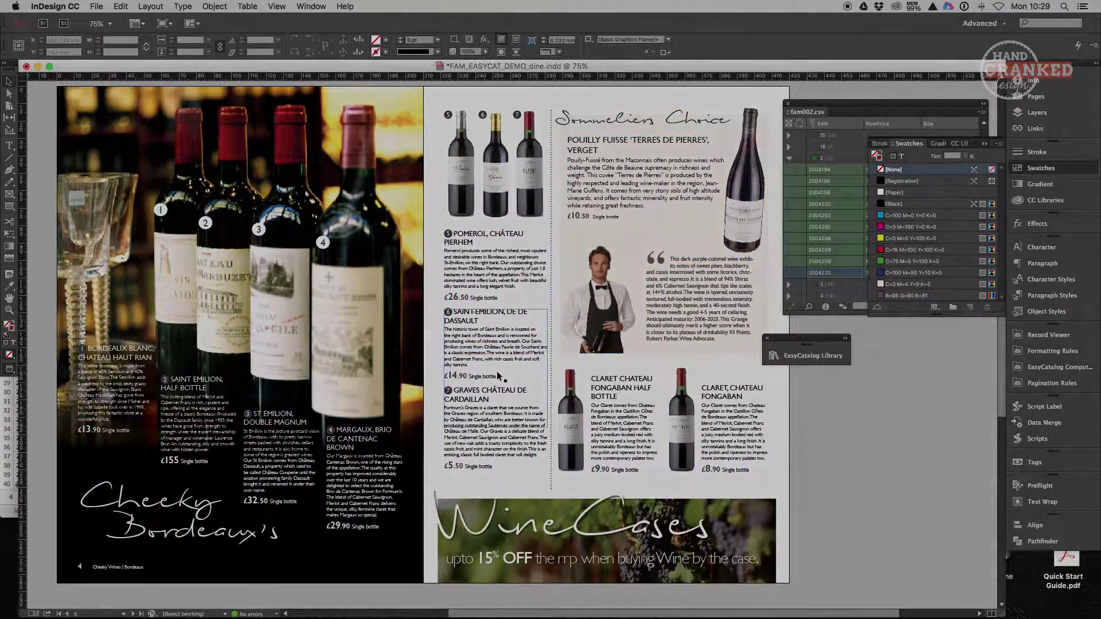
pyautogui.press('super+minus')
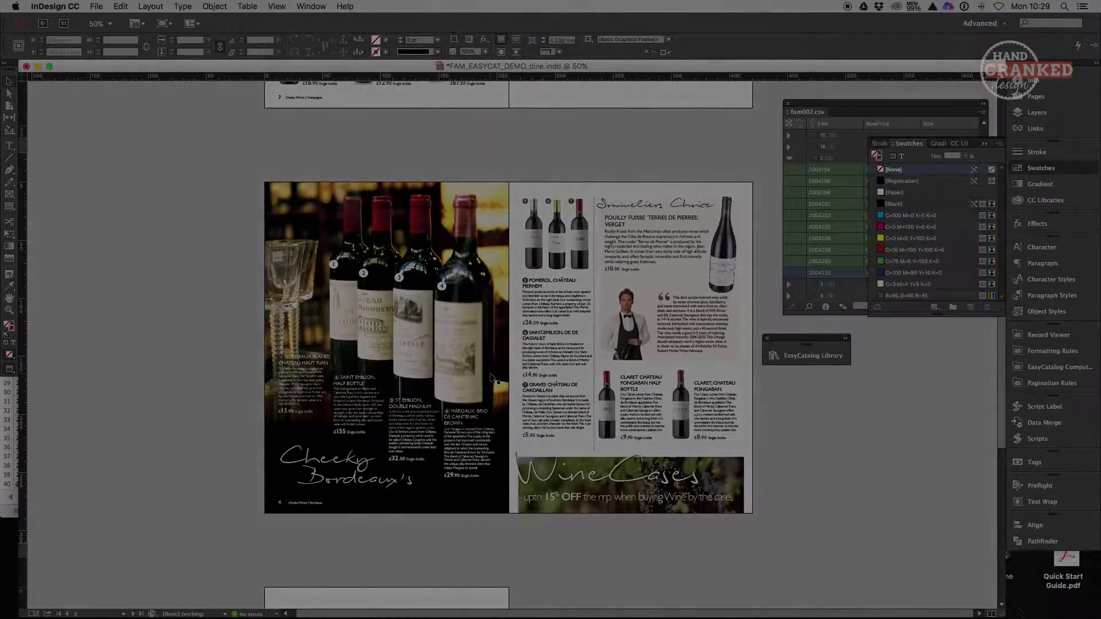